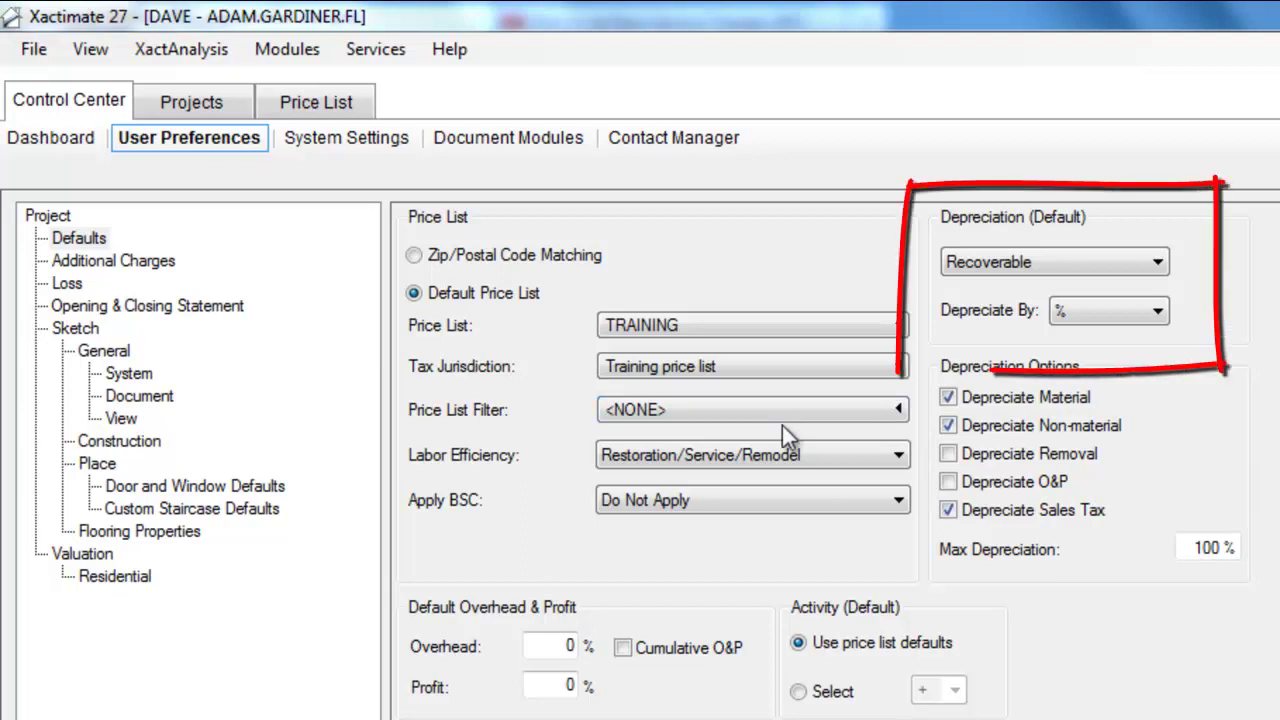
# Step: Keep the default depreciation Recoverable, calculated by percentage, and focus the default overhead percentage
pyautogui.click(1160, 269)
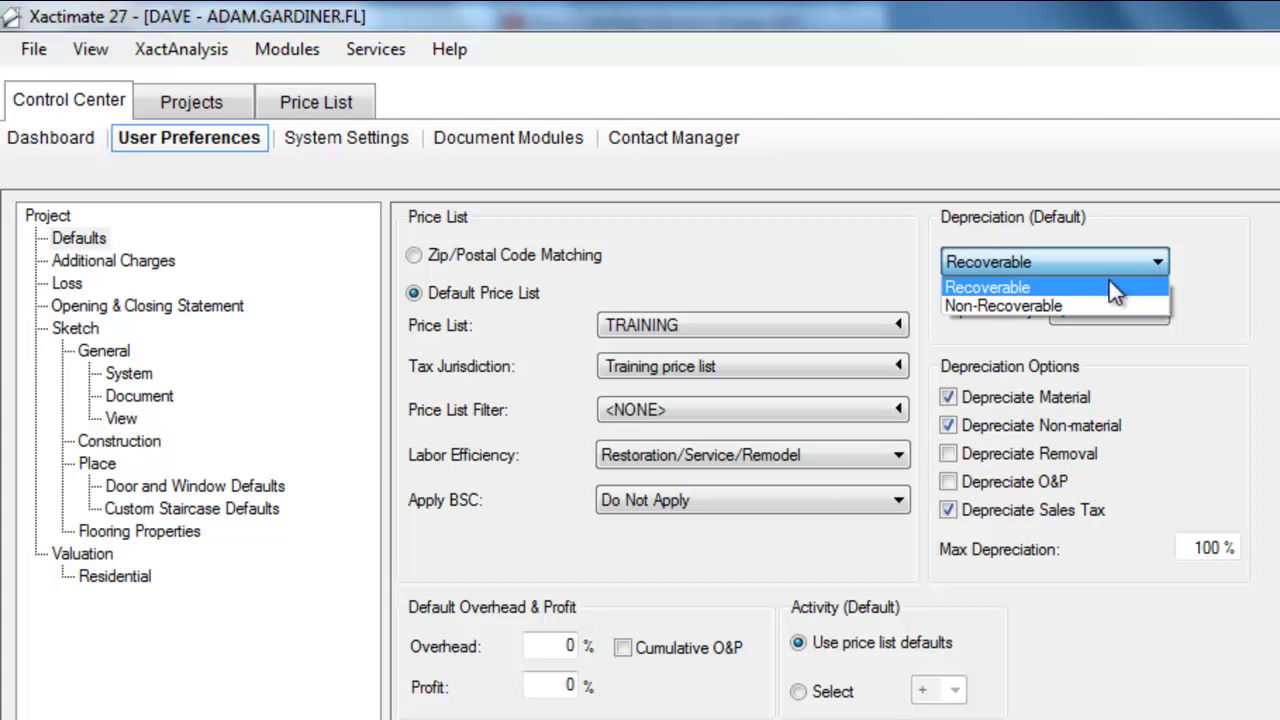
pyautogui.click(1056, 306)
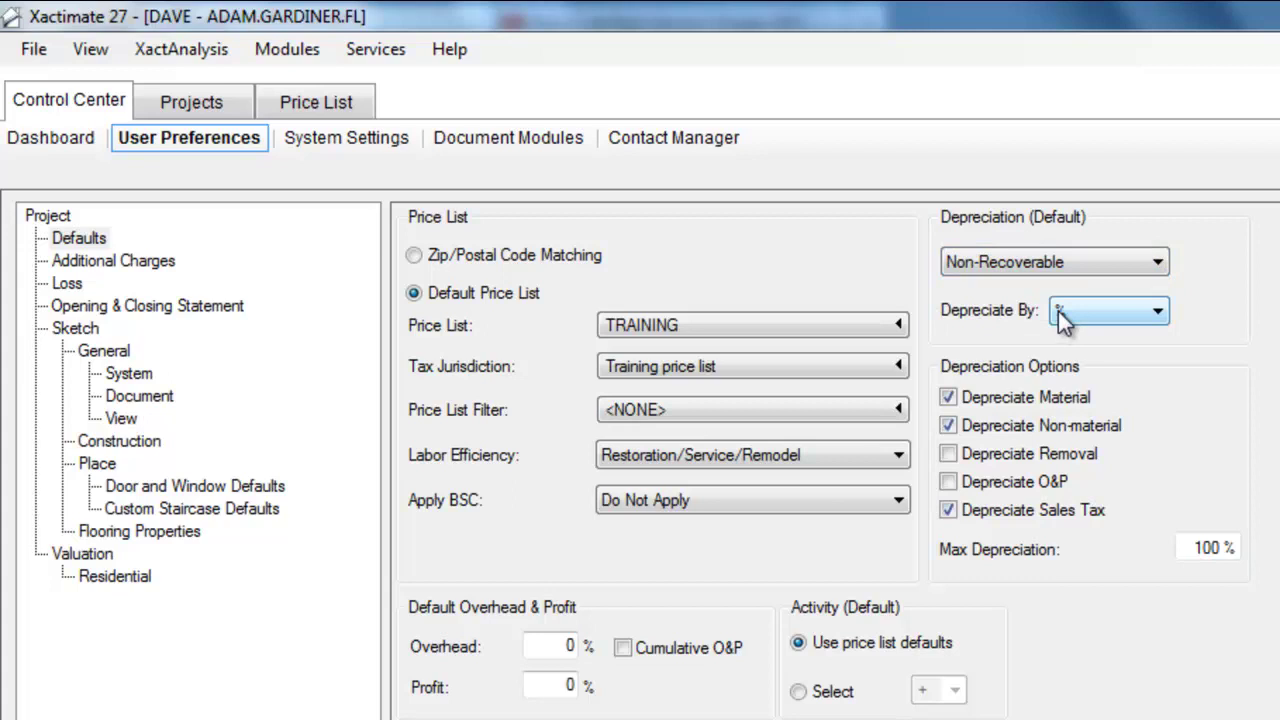
pyautogui.click(1155, 264)
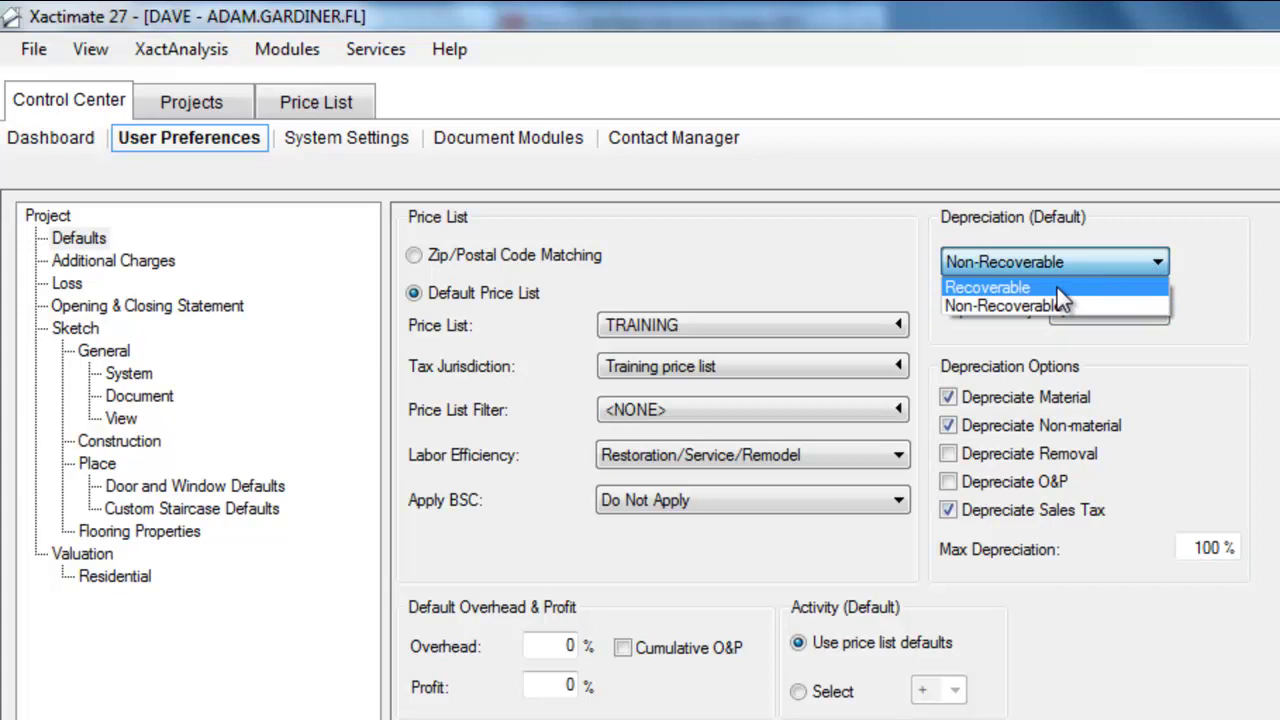
pyautogui.click(1057, 289)
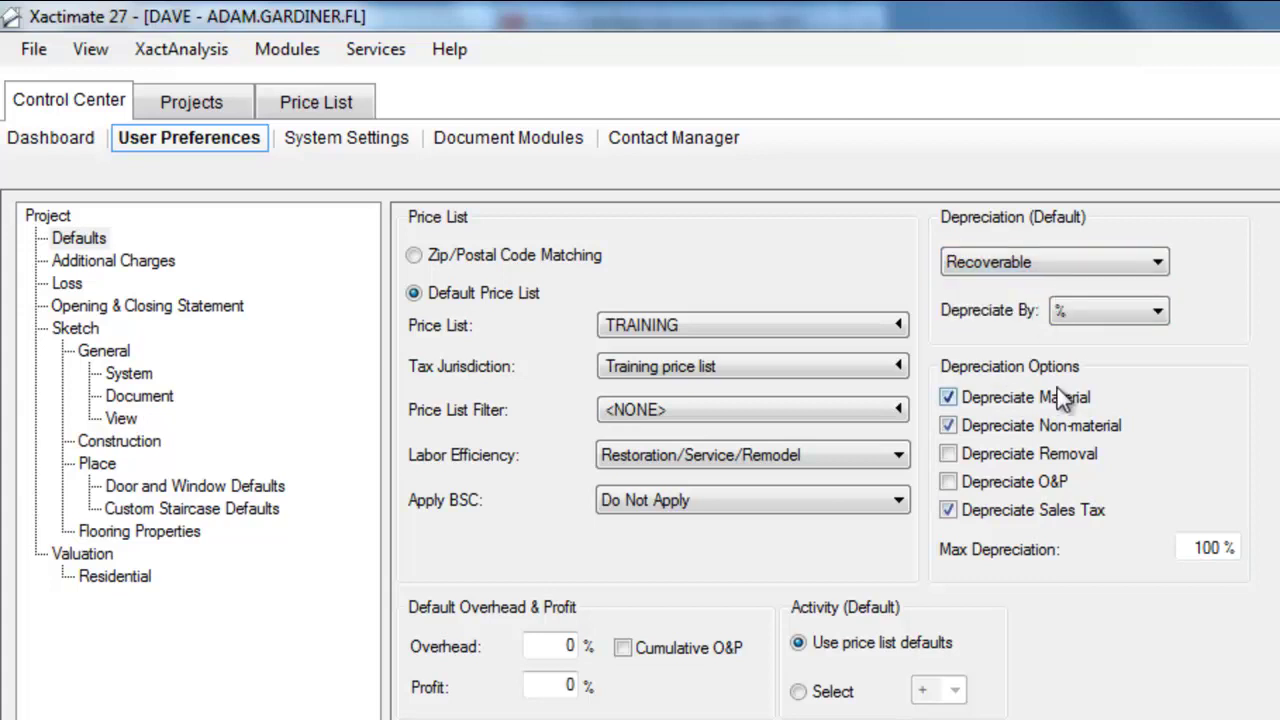
pyautogui.click(1160, 313)
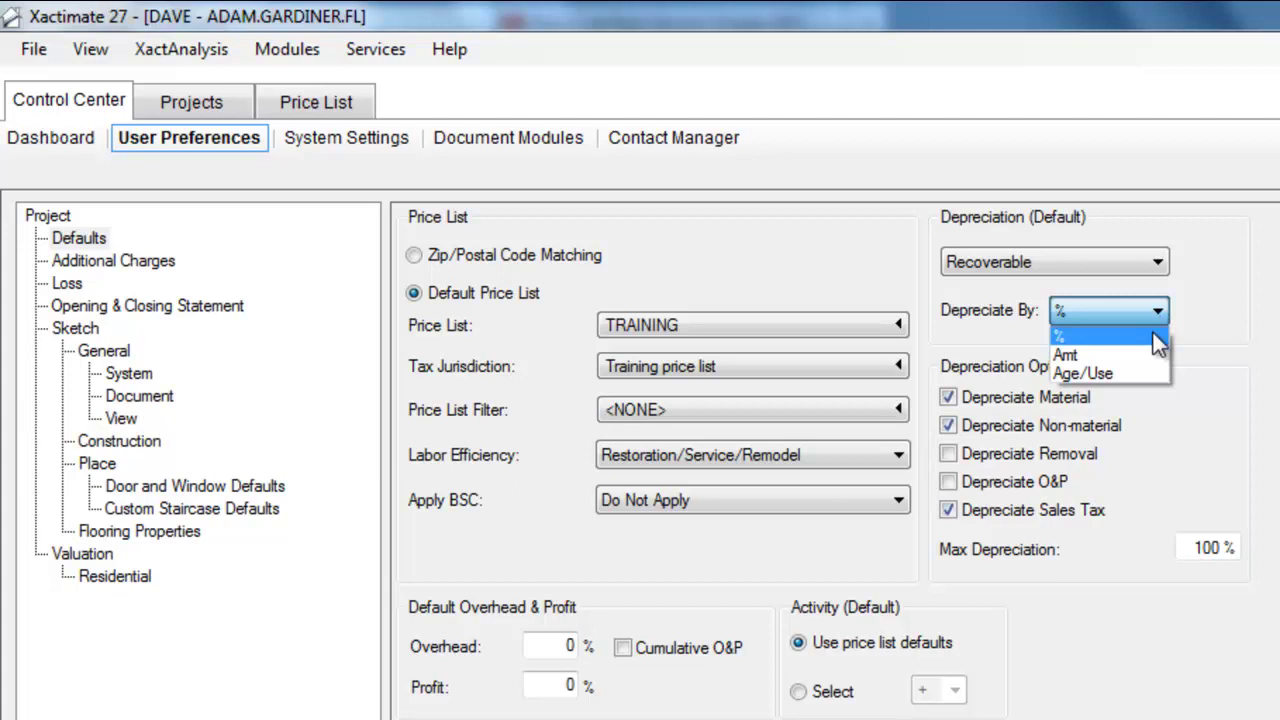
pyautogui.click(1155, 340)
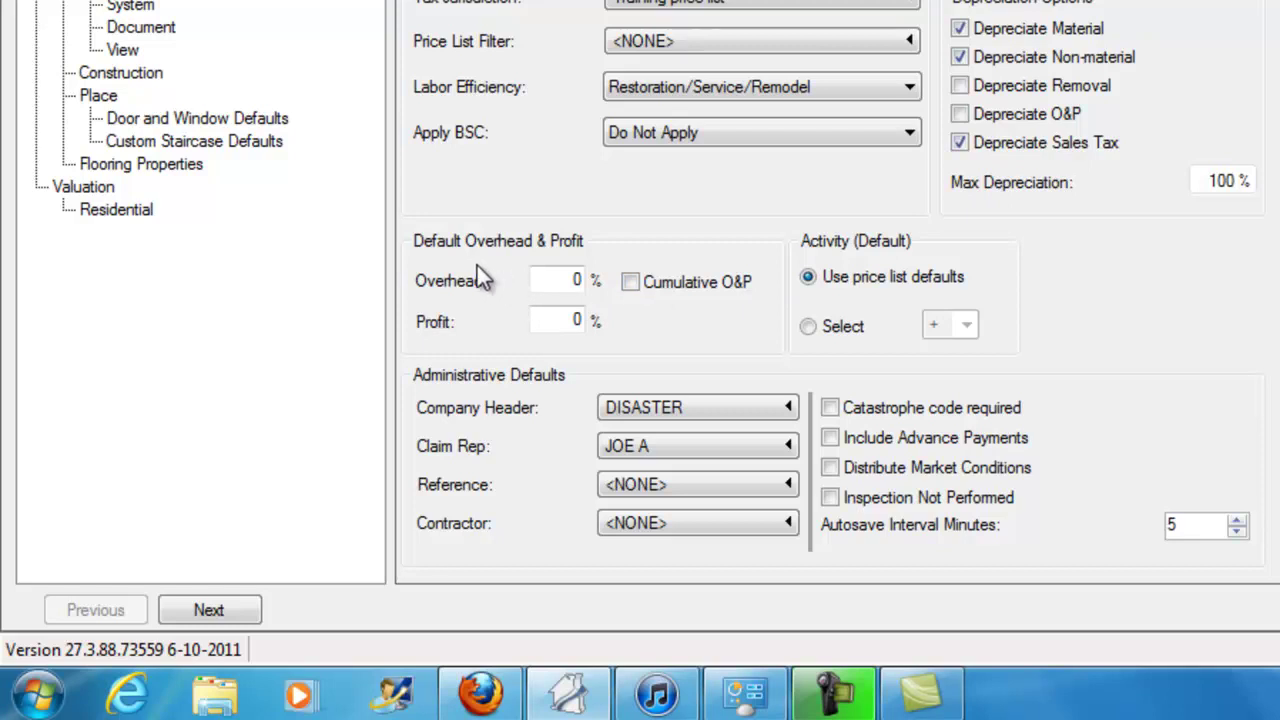
pyautogui.click(535, 282)
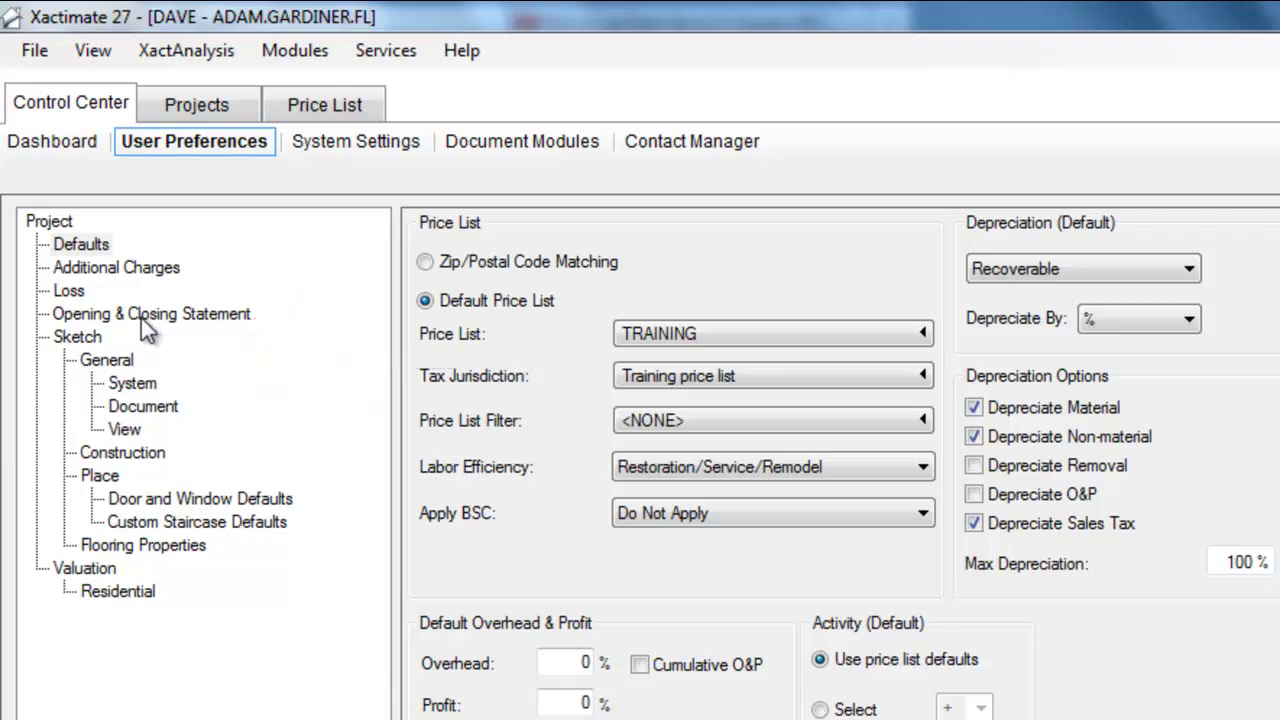
# Step: In Sketch System preferences, raise the edit handle size to 14 pixels
pyautogui.click(86, 337)
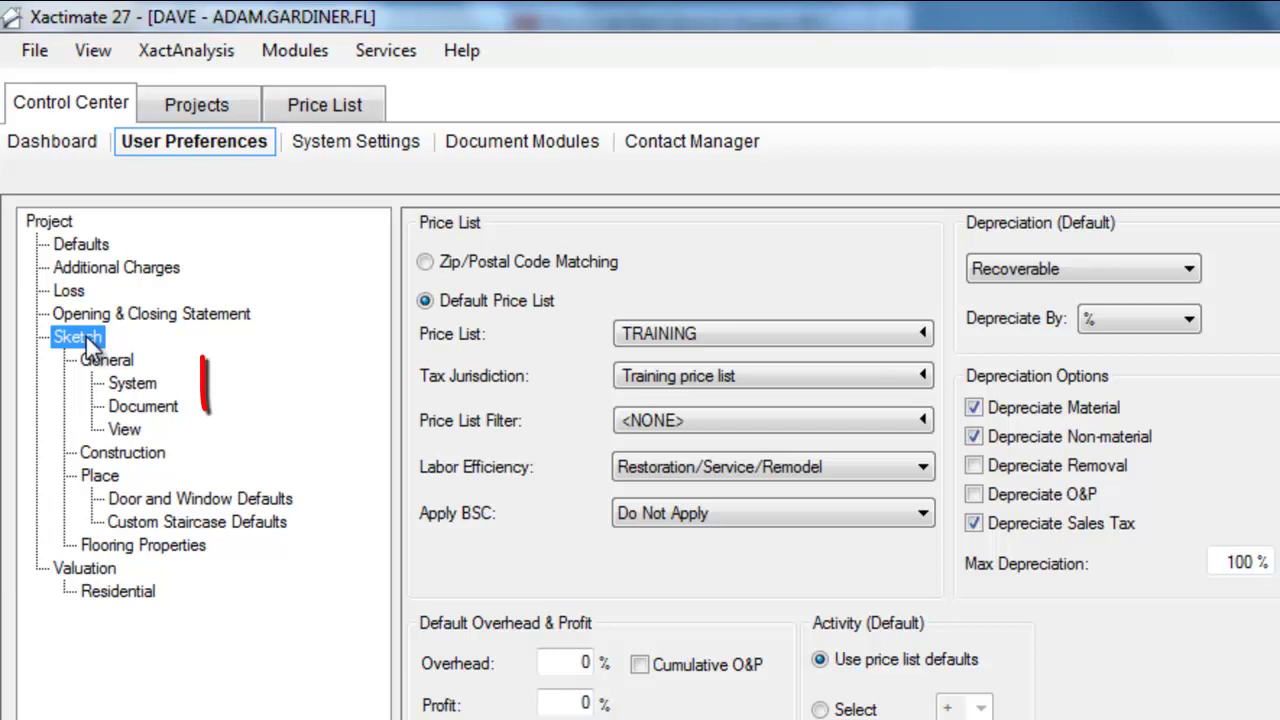
pyautogui.click(95, 372)
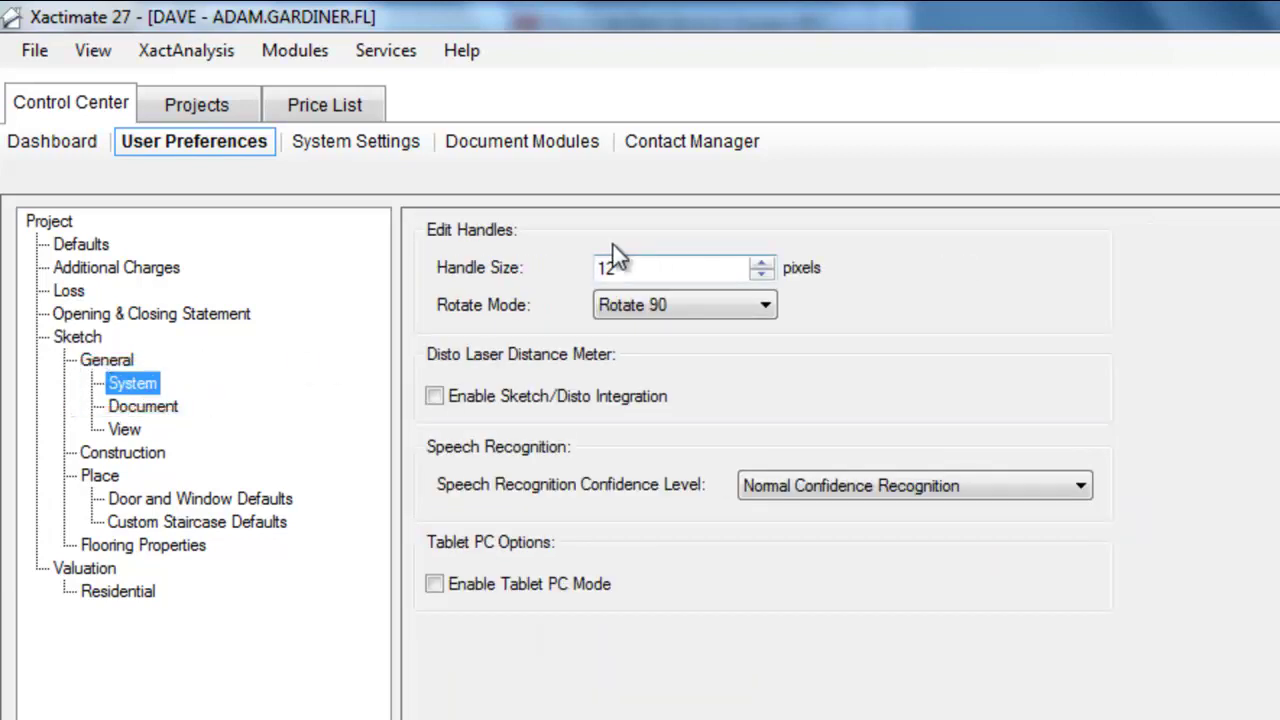
pyautogui.click(759, 263)
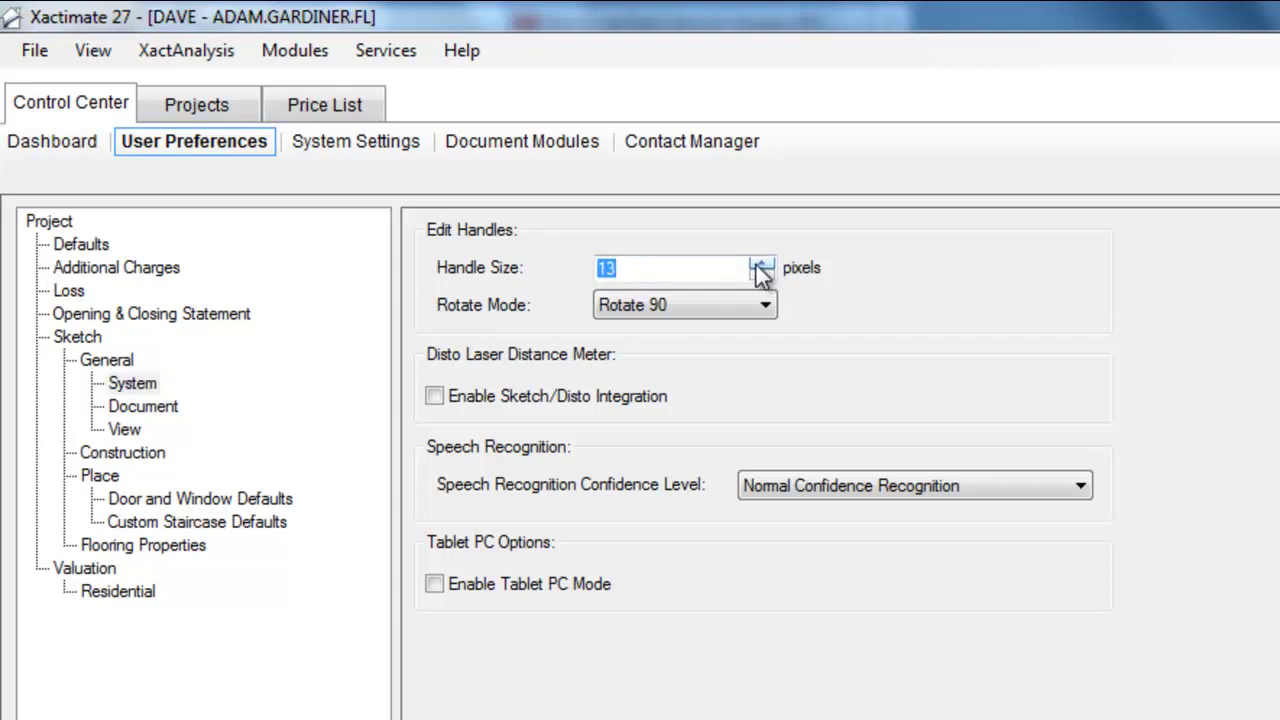
pyautogui.click(759, 263)
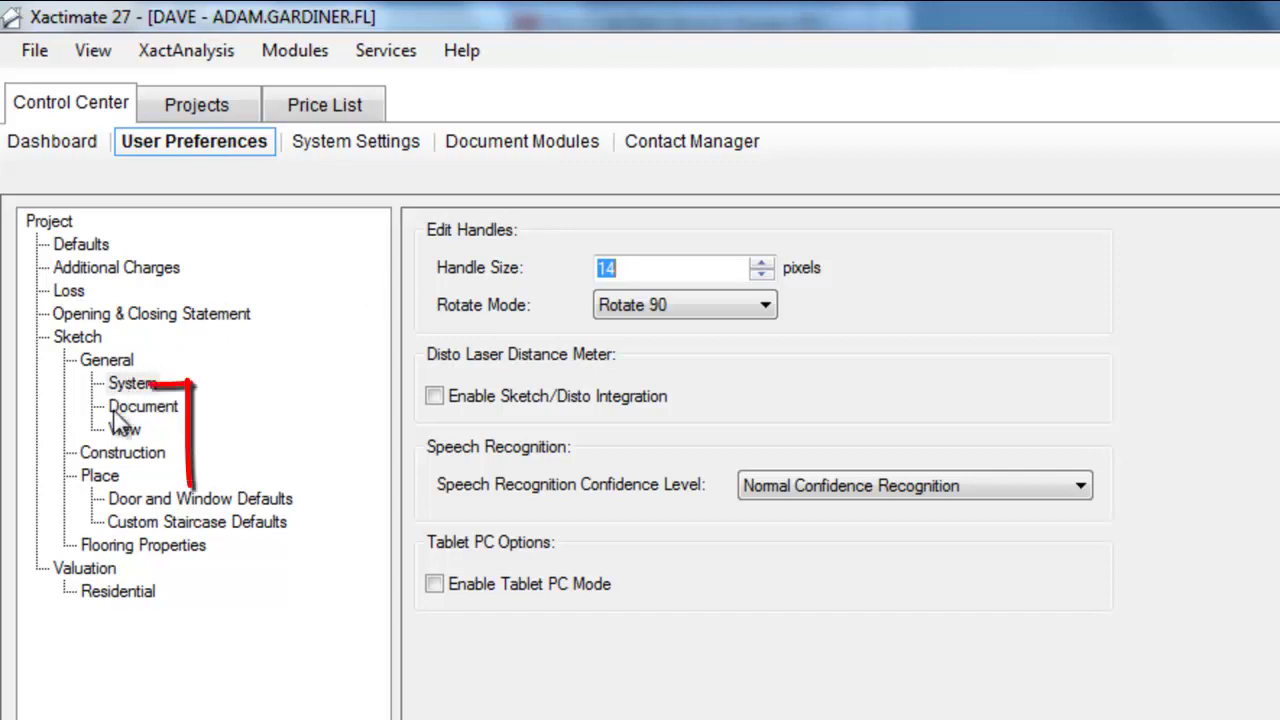
# Step: Move from Sketch Document settings to the Sketch View defaults (High detail, Both labels, fonts 9/14)
pyautogui.click(140, 410)
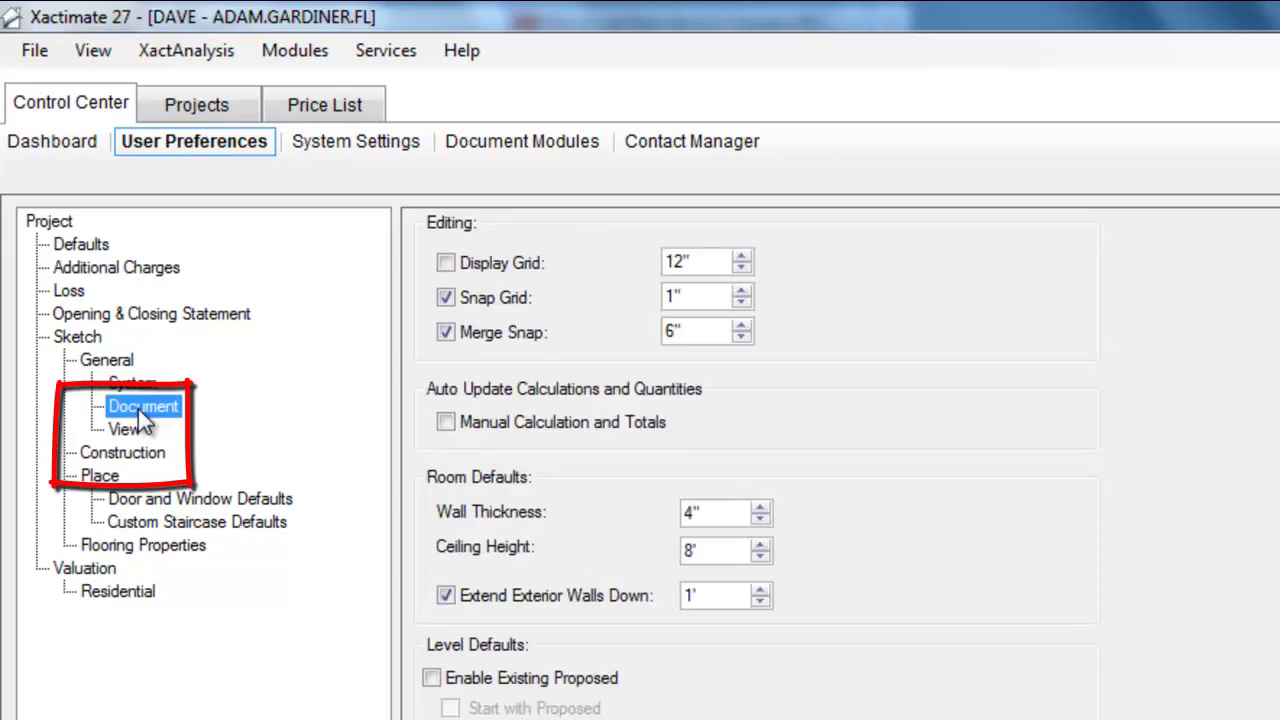
pyautogui.click(126, 429)
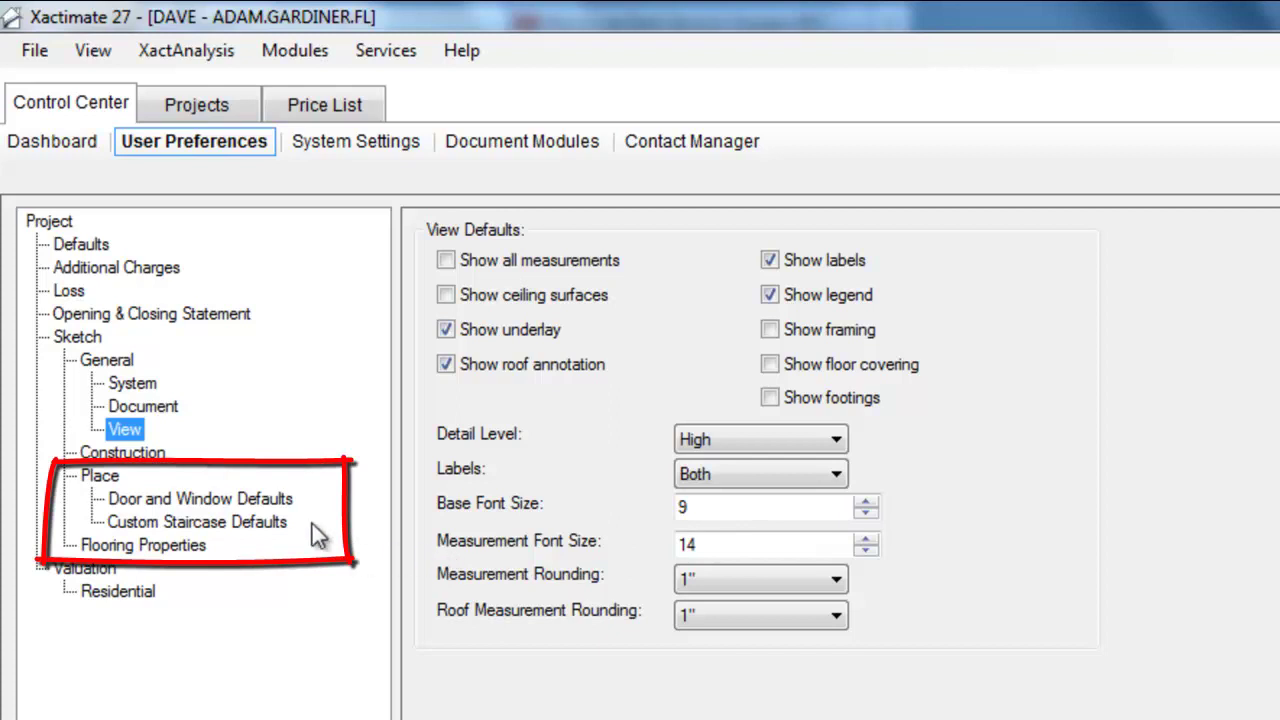
# Step: Review the Door and Window placement defaults, then go back to the Control Center Dashboard
pyautogui.click(187, 499)
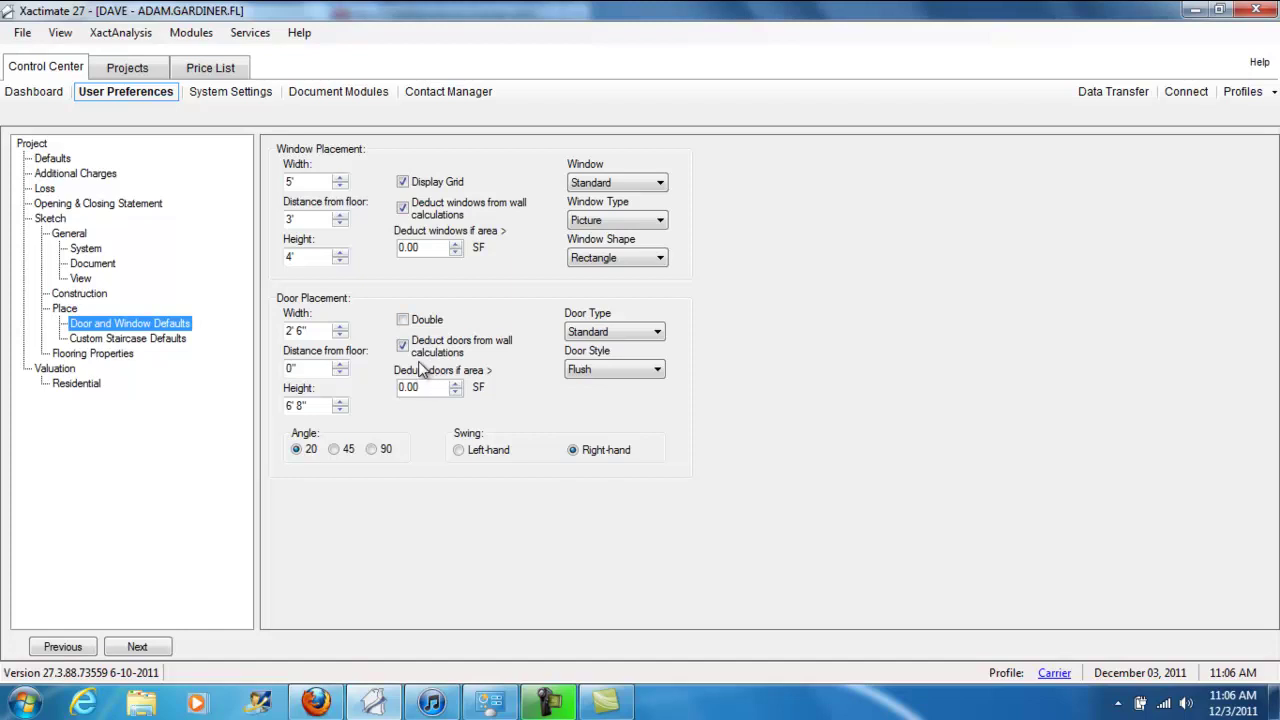
pyautogui.click(34, 93)
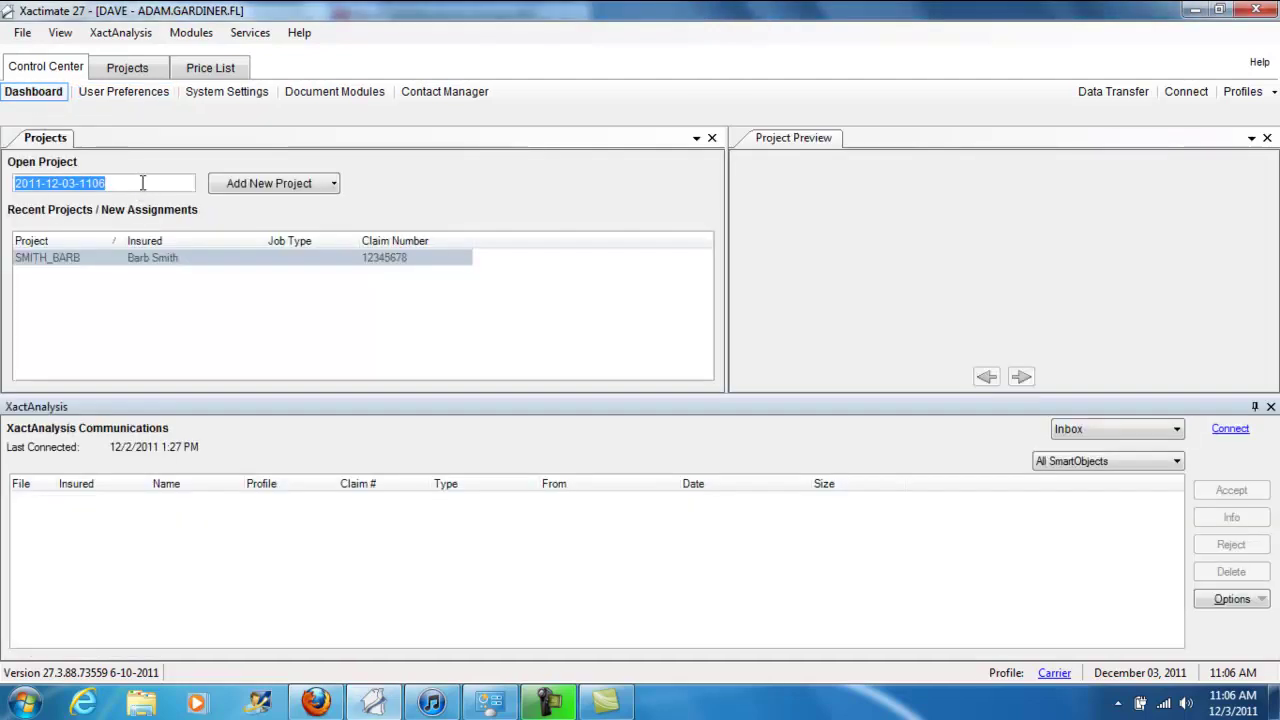
# Step: Create the new project TEST_0001 from the Open Project box and open its estimate
pyautogui.write('TESATL')
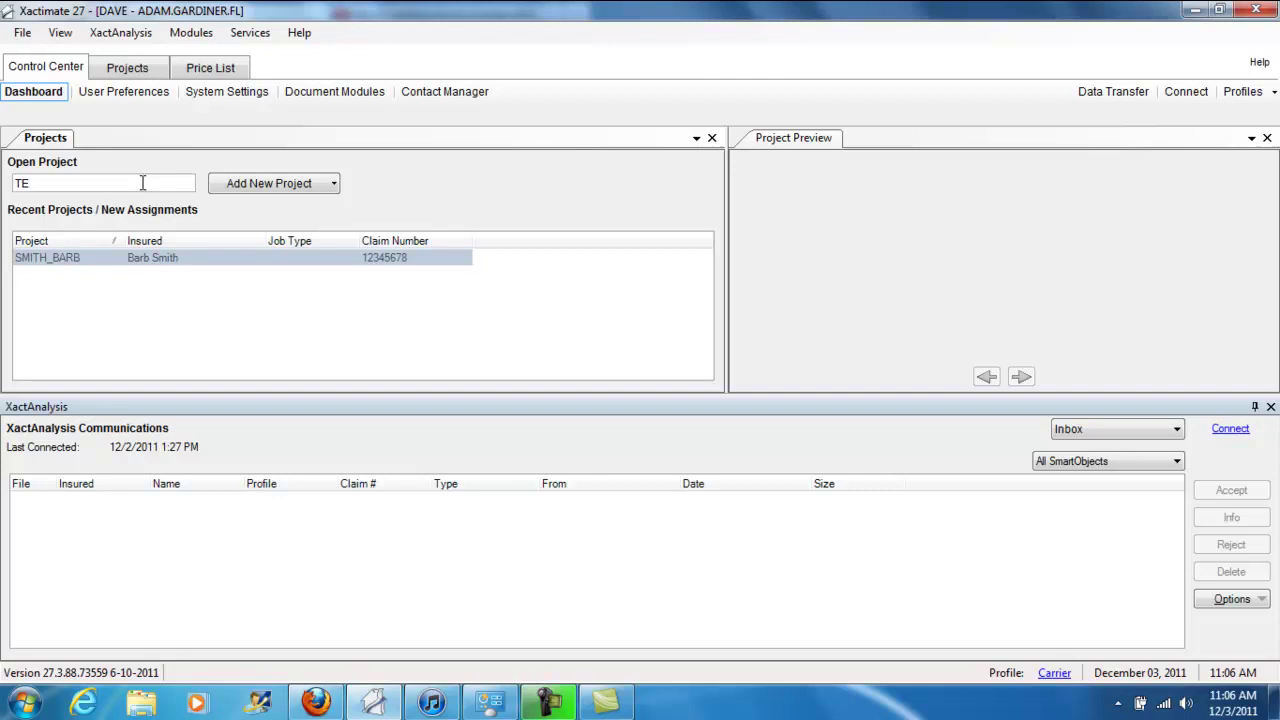
pyautogui.press('BackSpace')
pyautogui.press('BackSpace')
pyautogui.press('BackSpace')
pyautogui.write('T_0001')
pyautogui.press('Tab')
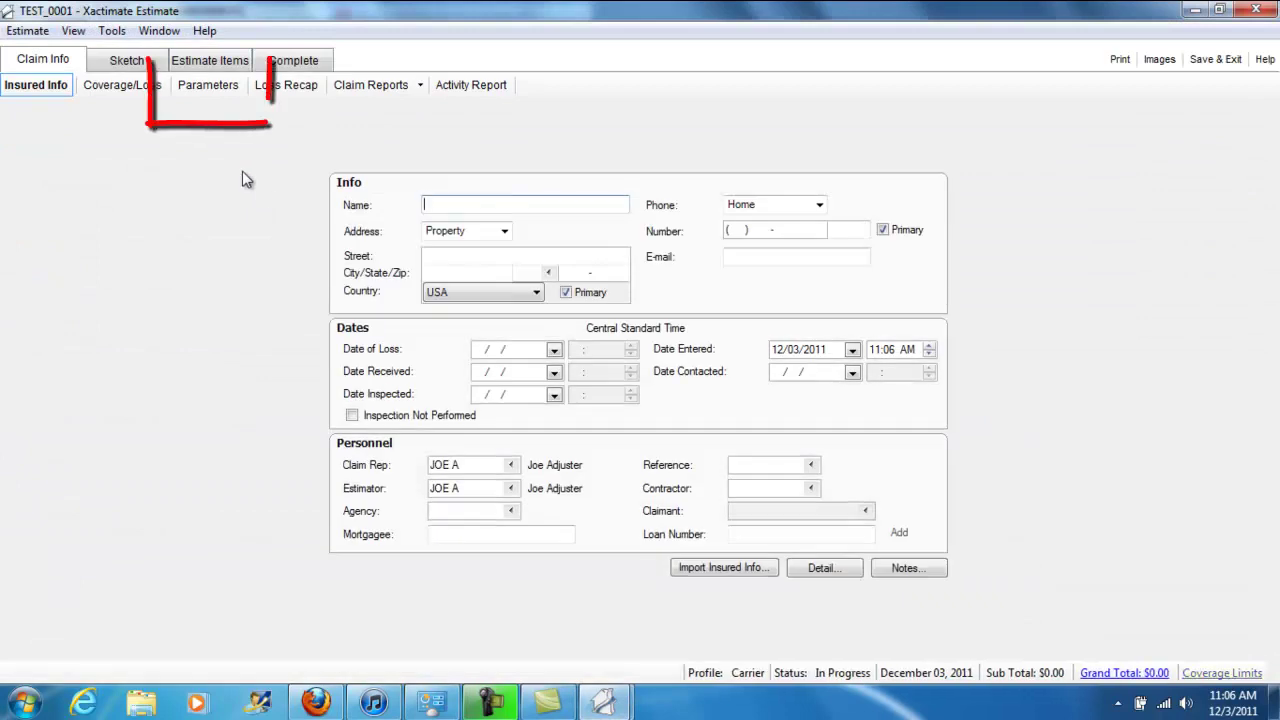
# Step: Show the TEST_0001 Parameters page with the TRAINING price list and Recoverable depreciation
pyautogui.click(205, 88)
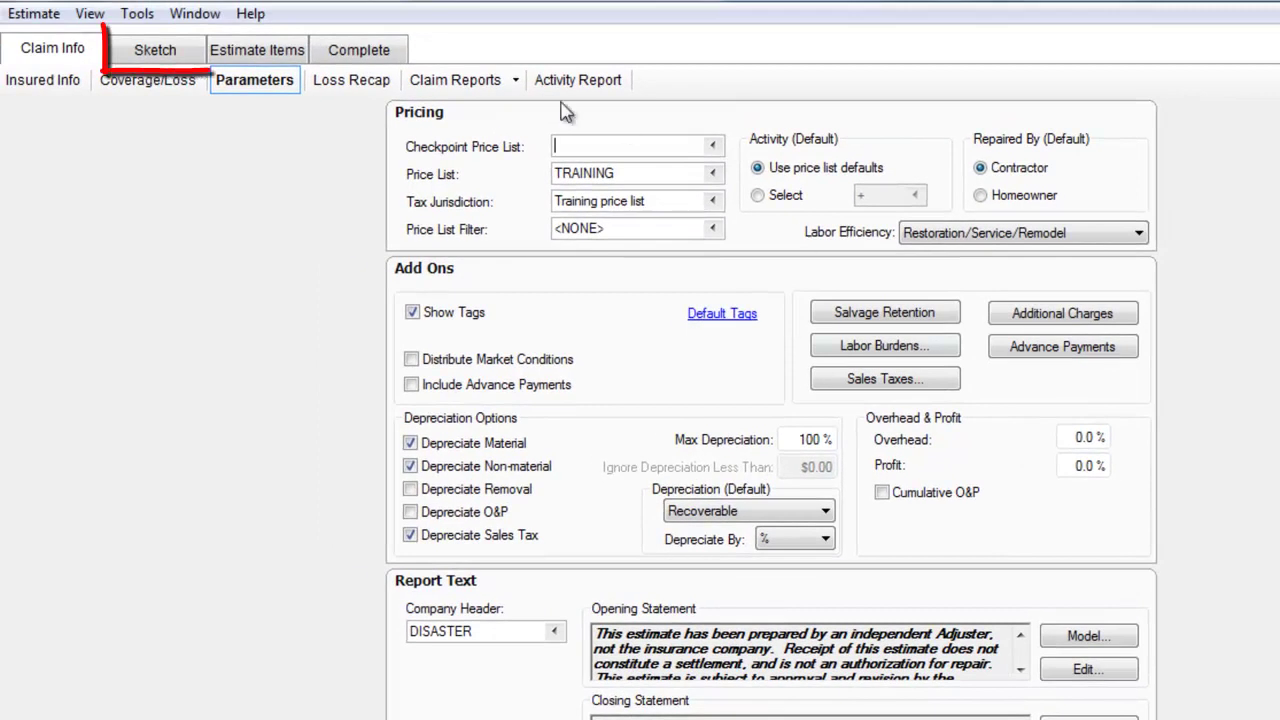
# Step: Place a 12' by 12' room on the estimate's sketch and name it Living Room
pyautogui.click(155, 52)
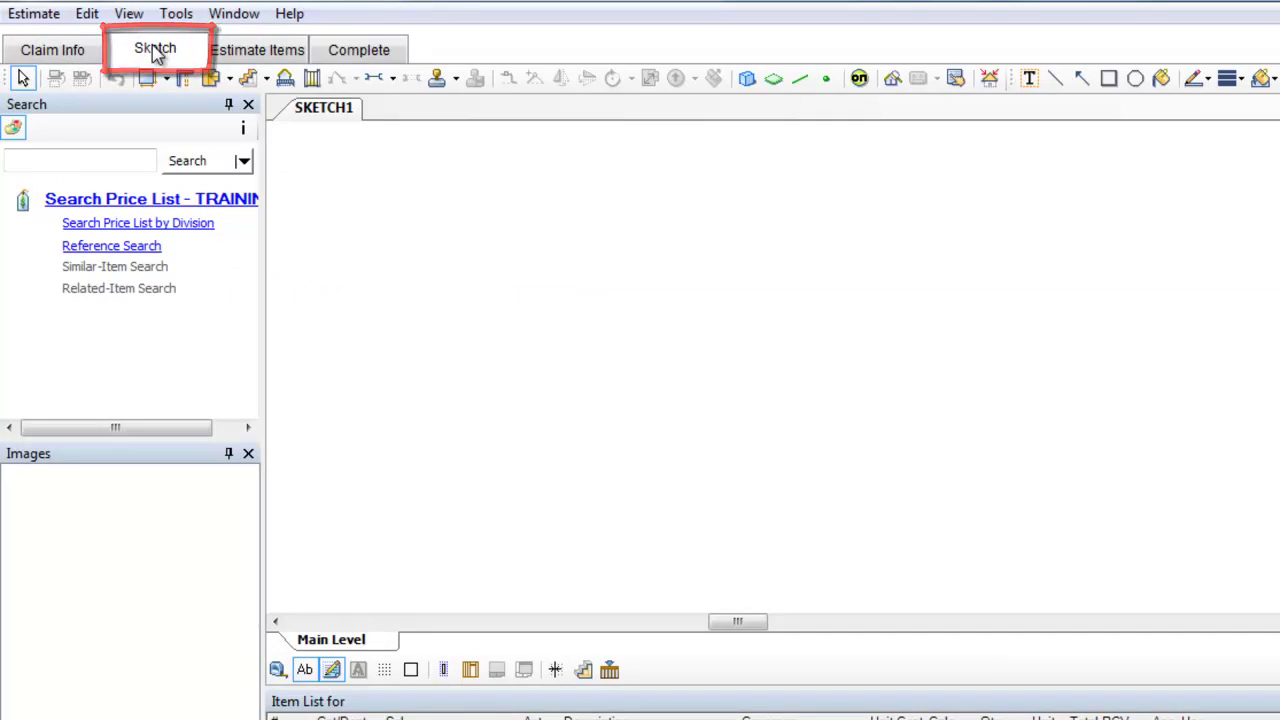
pyautogui.click(148, 78)
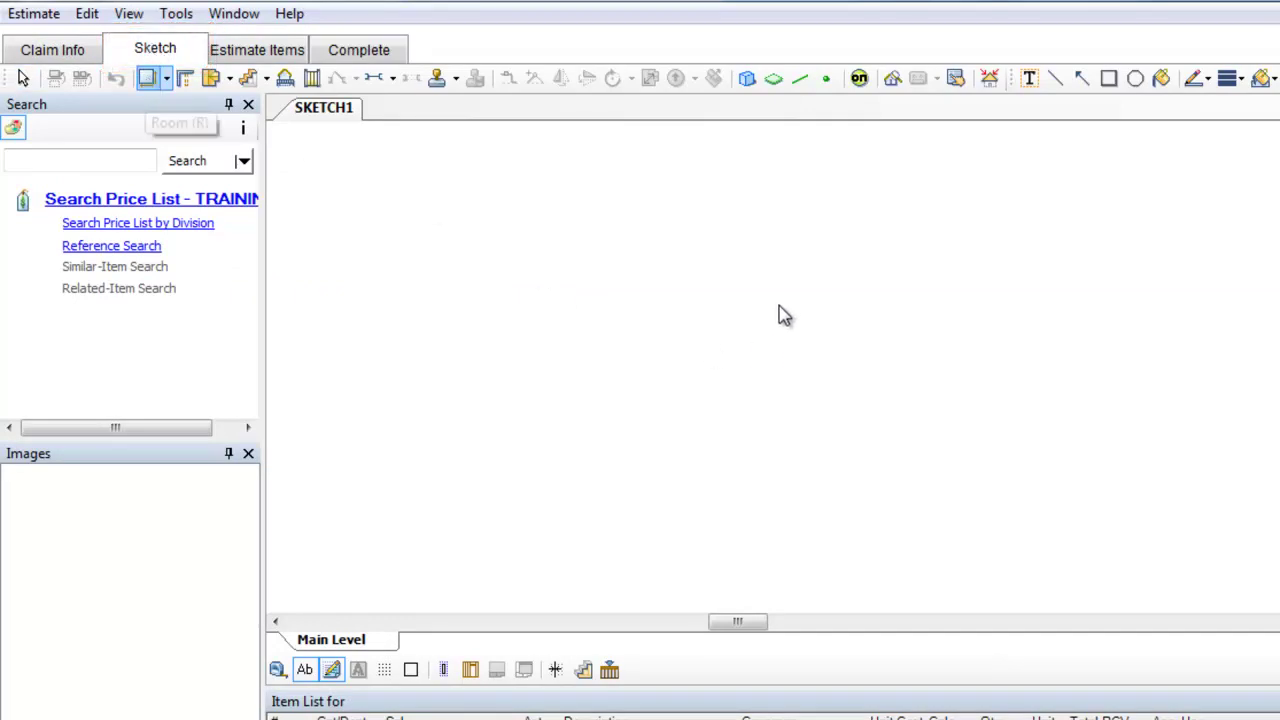
pyautogui.click(778, 293)
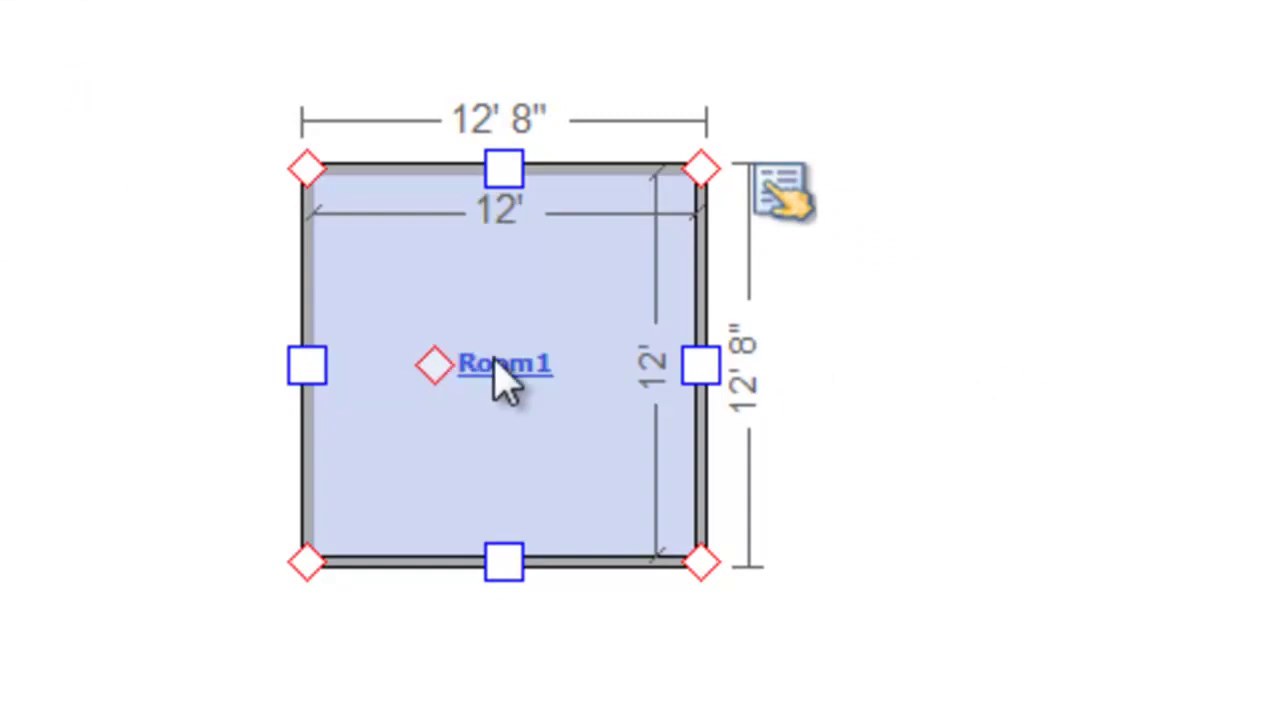
pyautogui.click(494, 362)
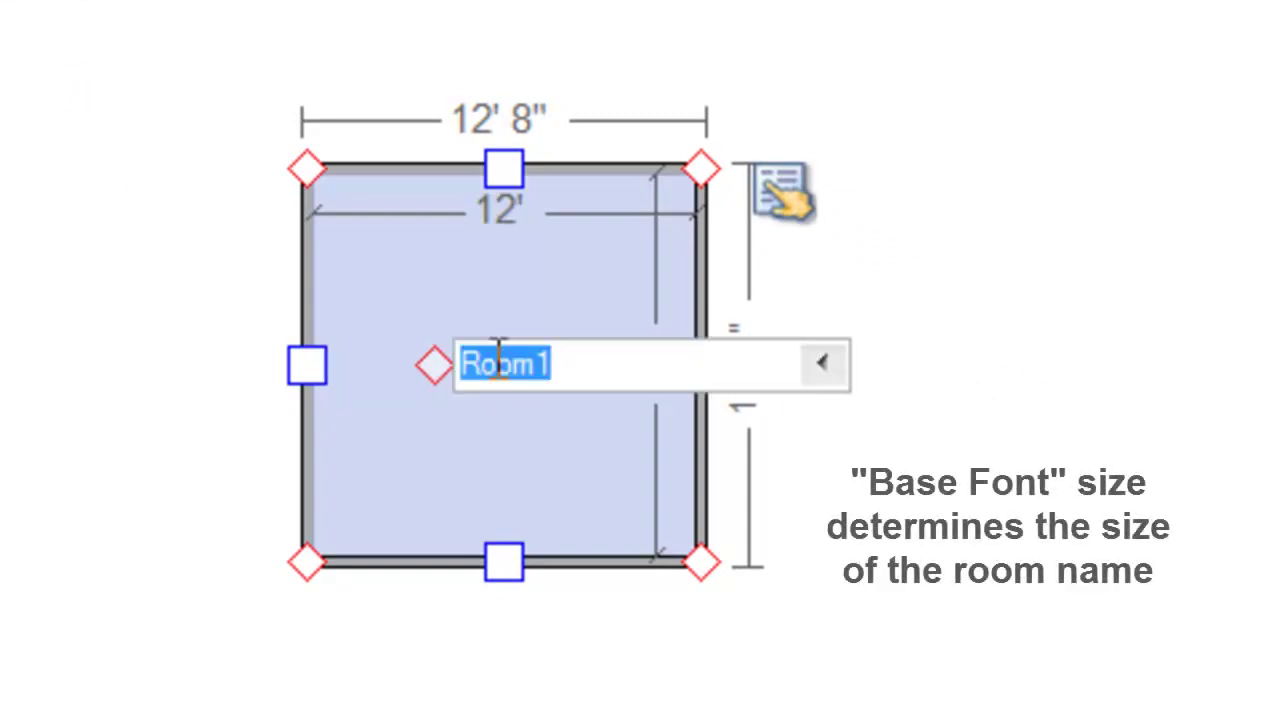
pyautogui.write('Living')
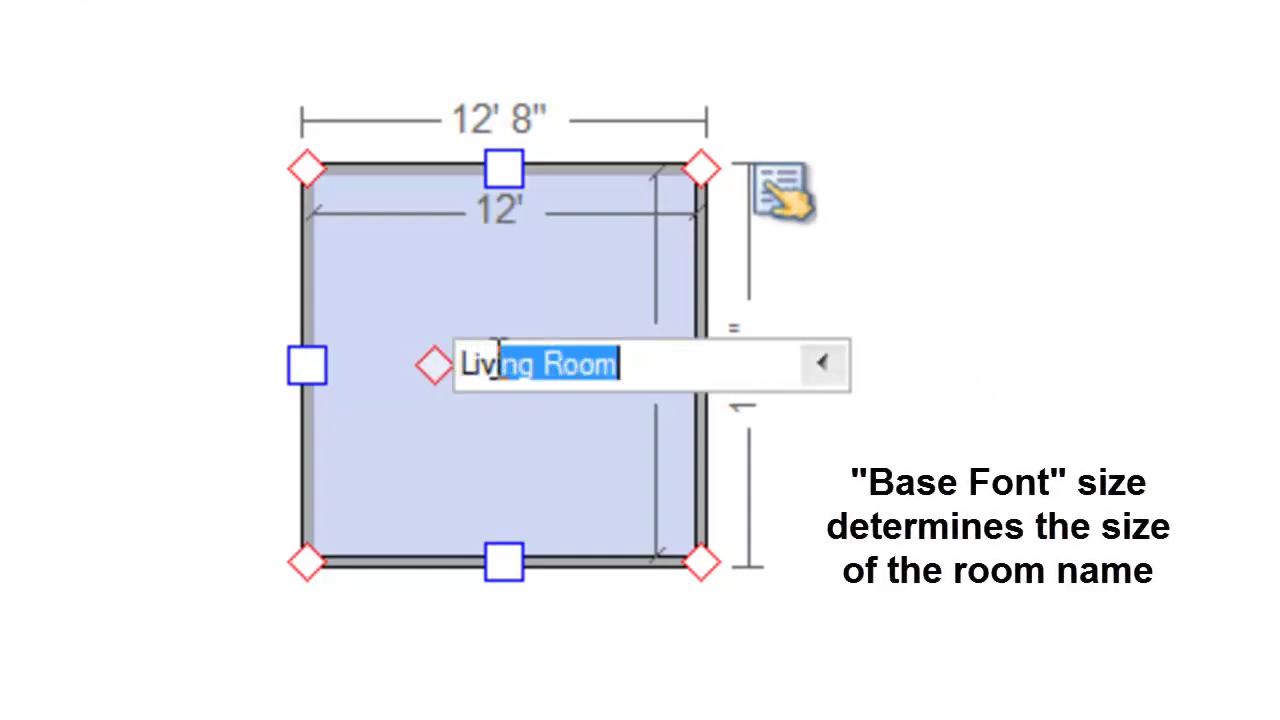
pyautogui.press('Return')
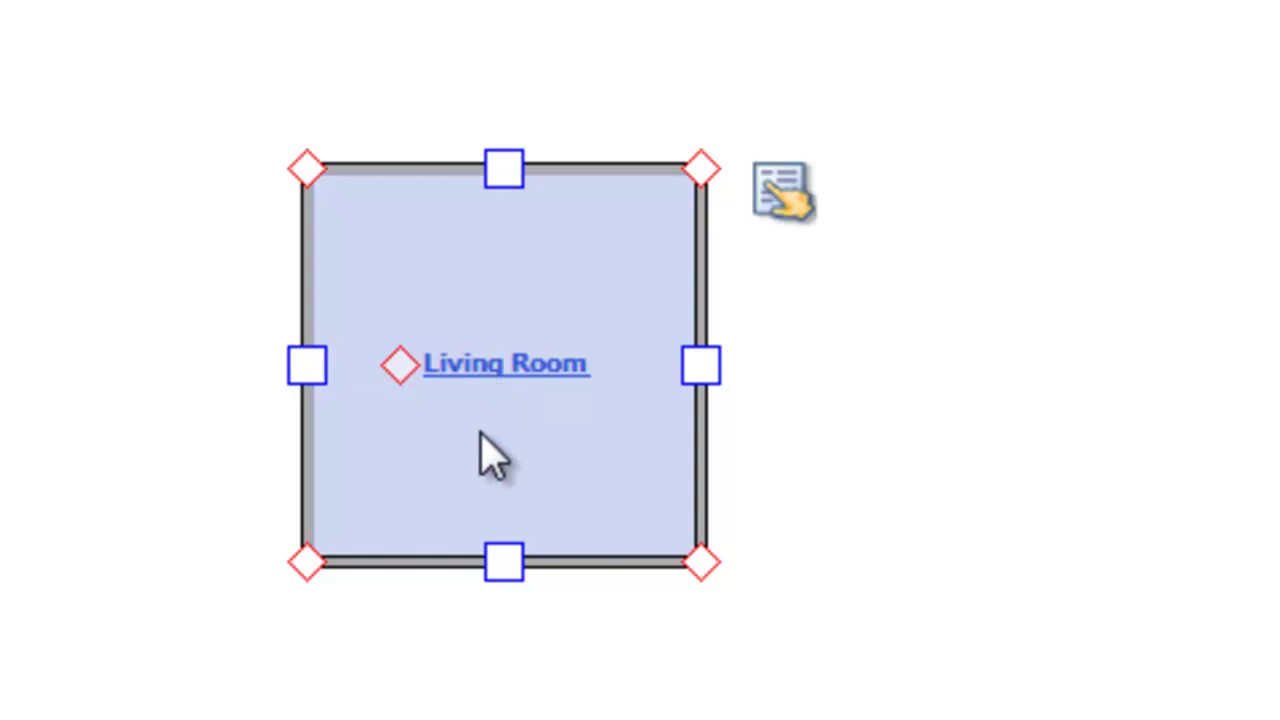
# Step: Drag the Living Room's left wall out and back to 15' 6" wide, then select the room
pyautogui.moveTo(490, 458)
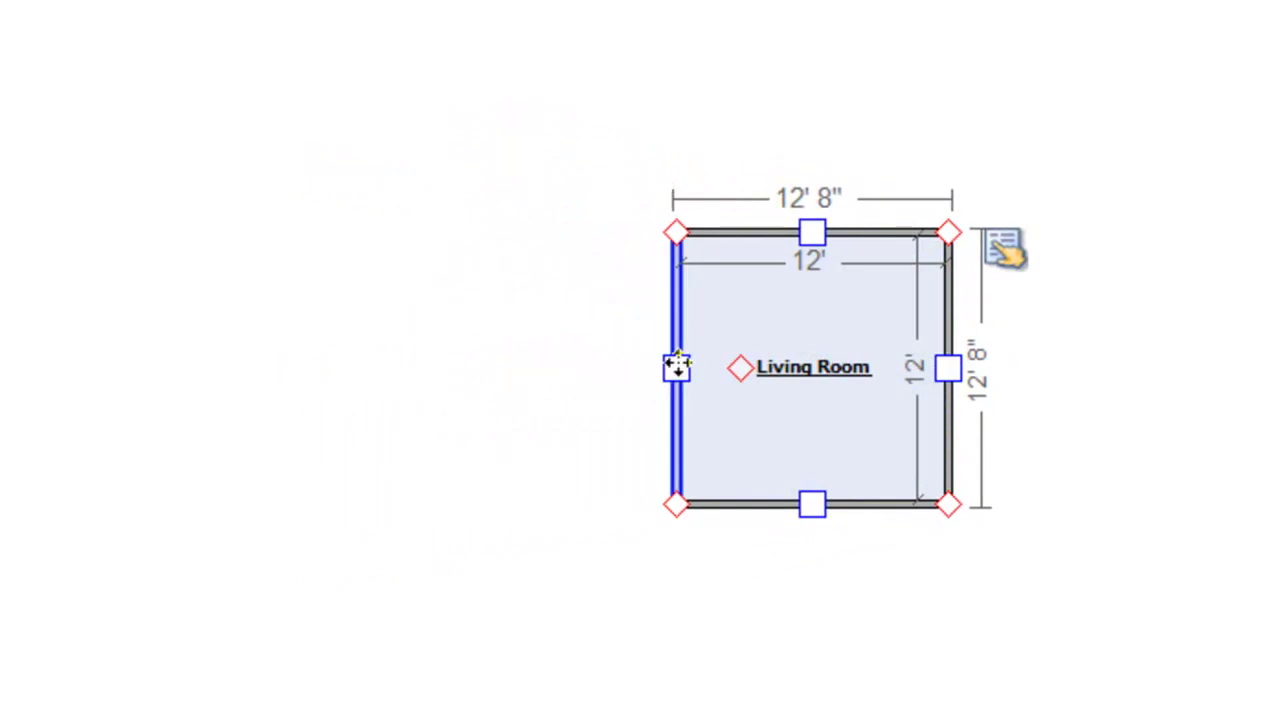
pyautogui.moveTo(677, 366); pyautogui.dragTo(457, 350)
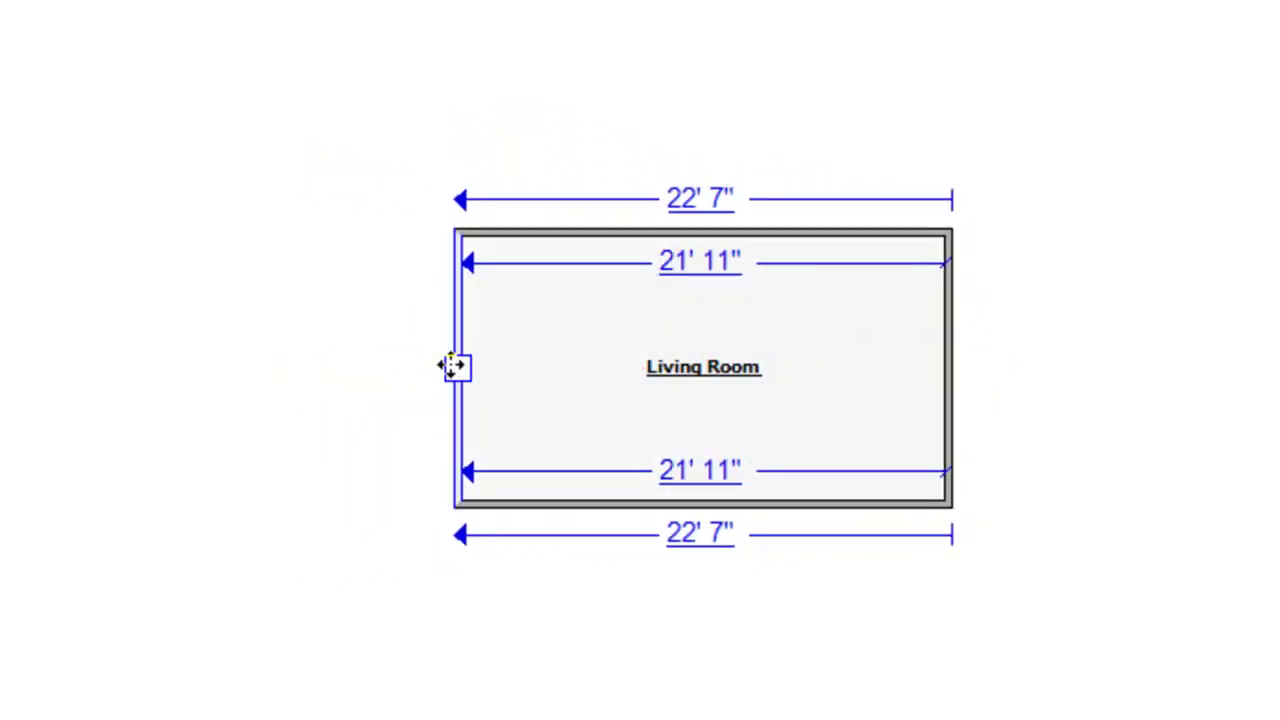
pyautogui.moveTo(455, 367); pyautogui.dragTo(614, 369)
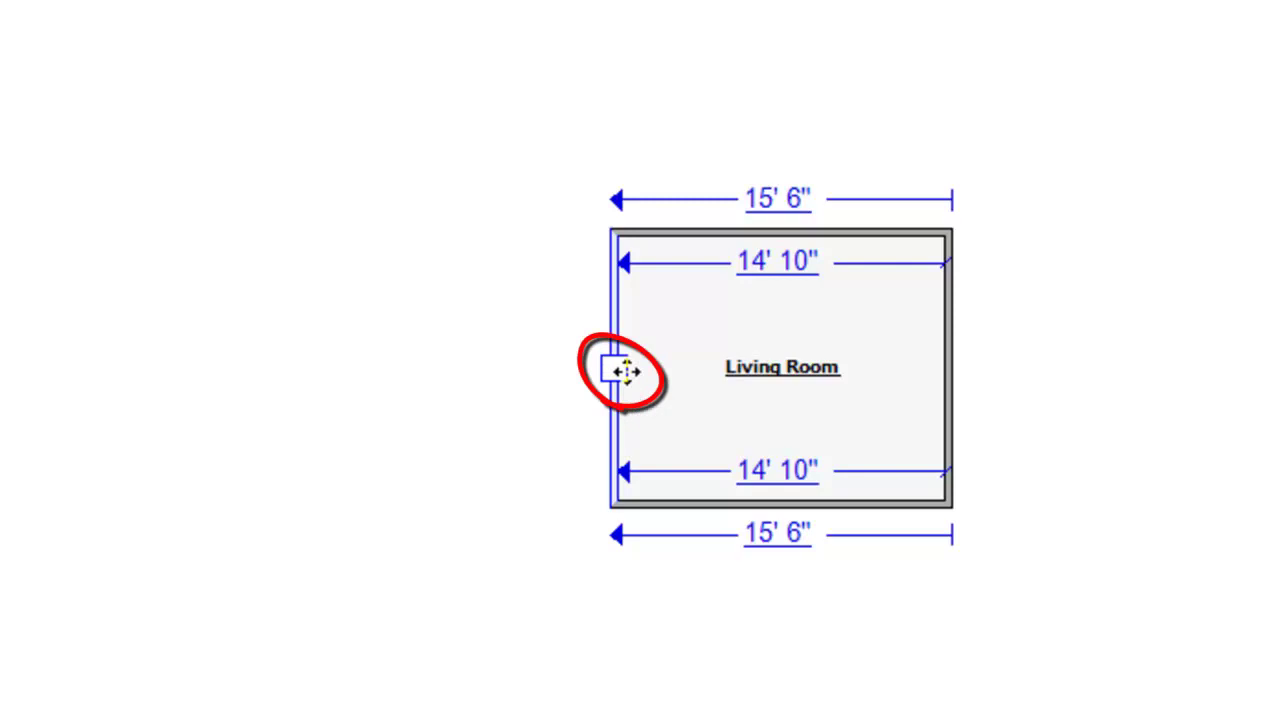
pyautogui.click(728, 391)
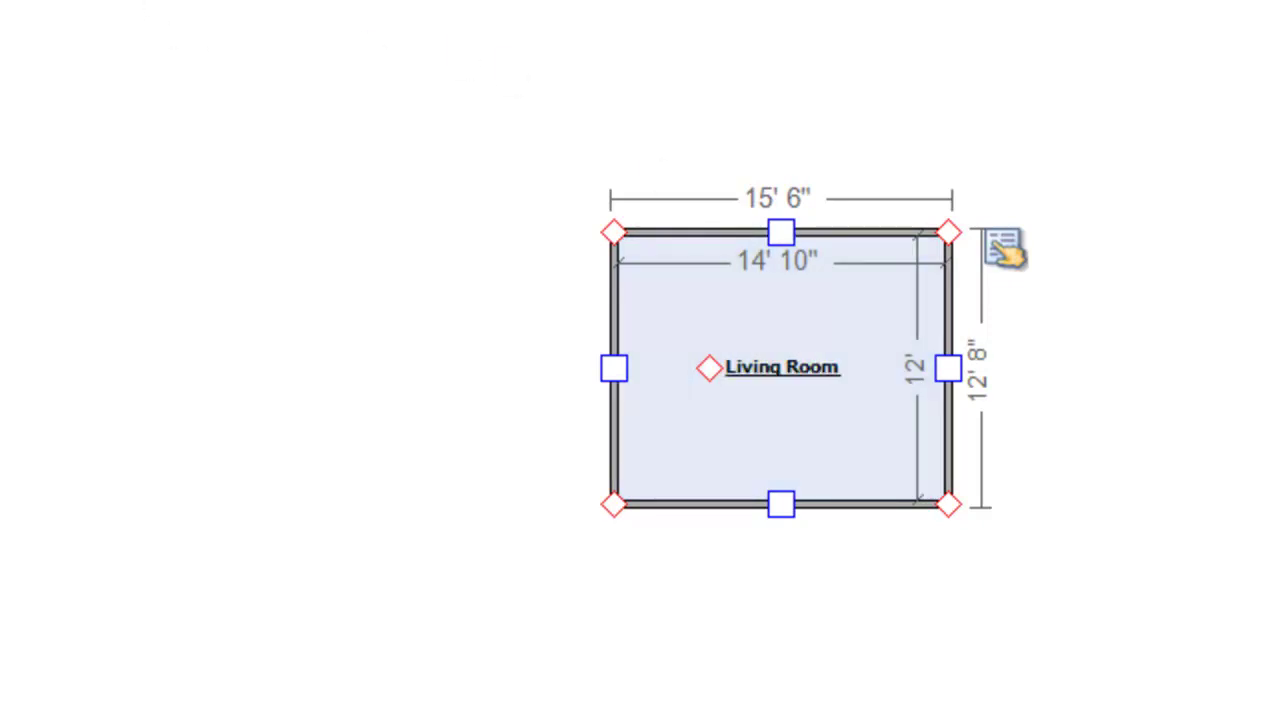
# Step: Place a 2' 6" door on the Living Room's left wall
pyautogui.click(615, 351)
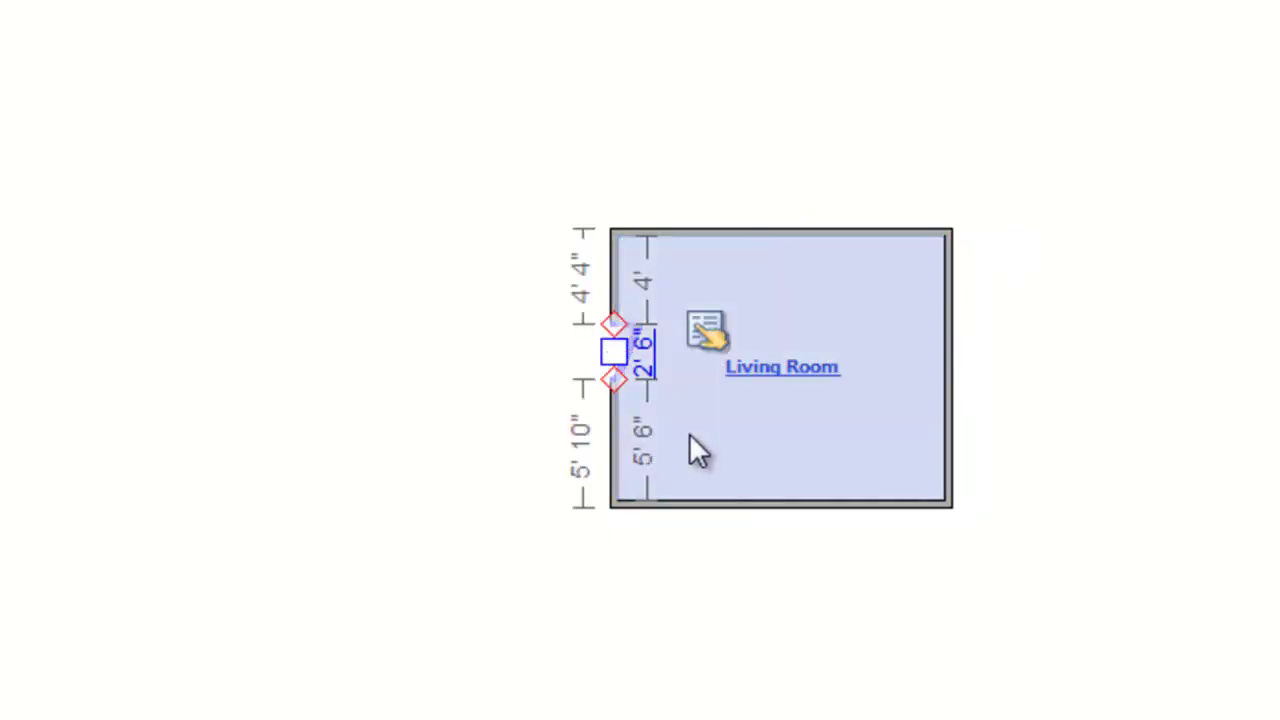